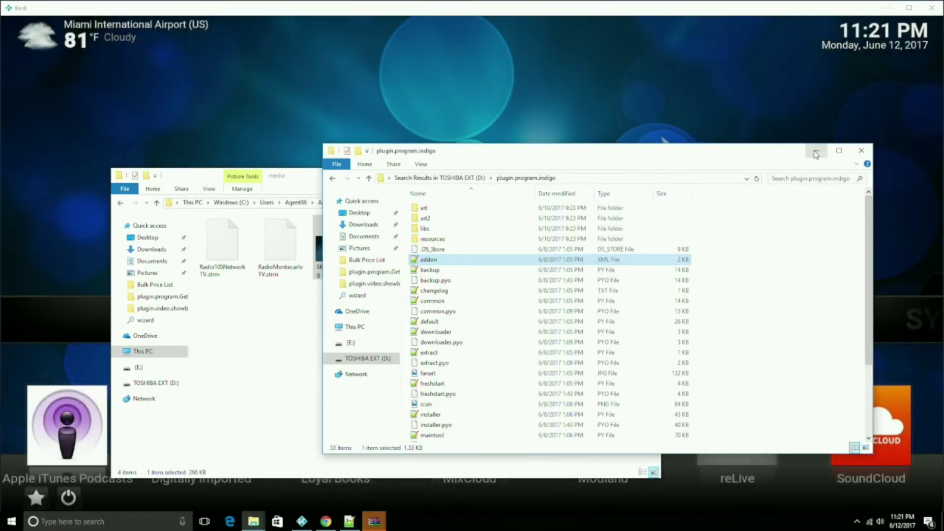
# Minimize the plugin.program.indigo folder window, leaving only the Kodi media folder window
pyautogui.click(816, 154)
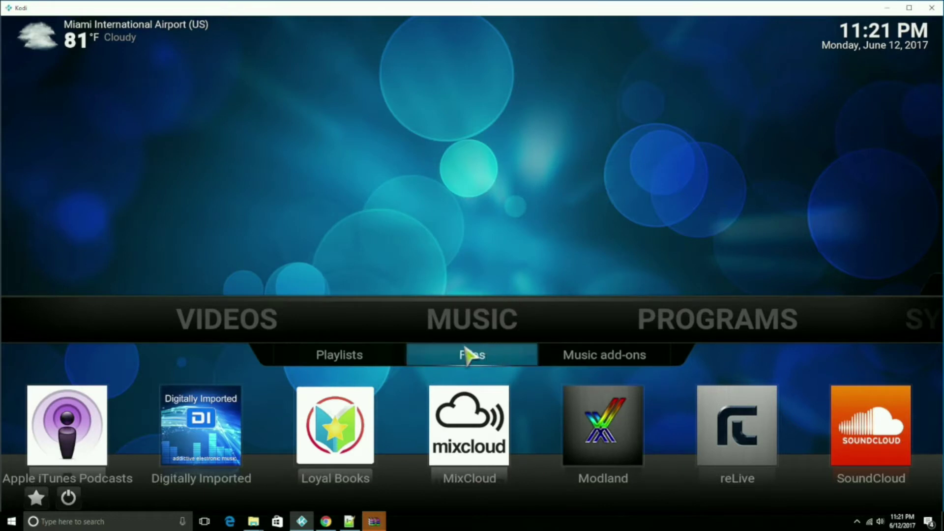
pyautogui.scroll(1, 483, 325)
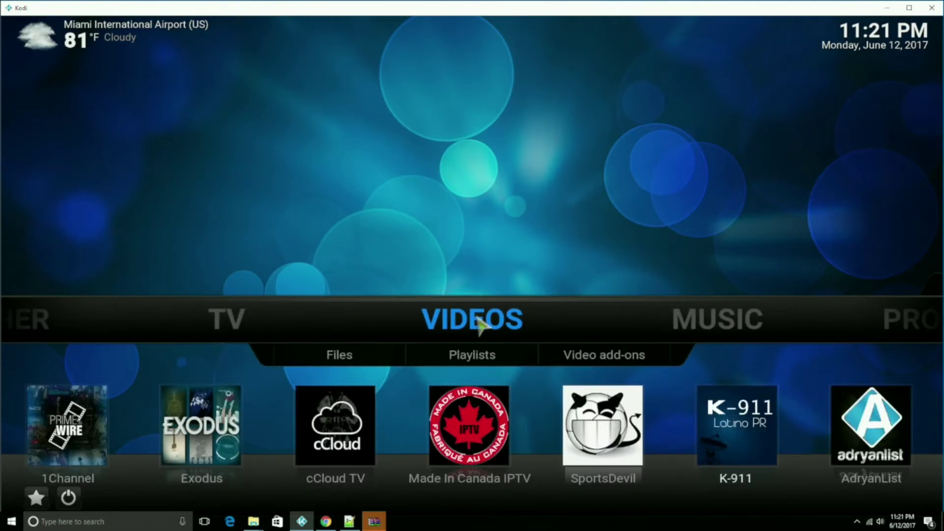
pyautogui.scroll(1, 483, 324)
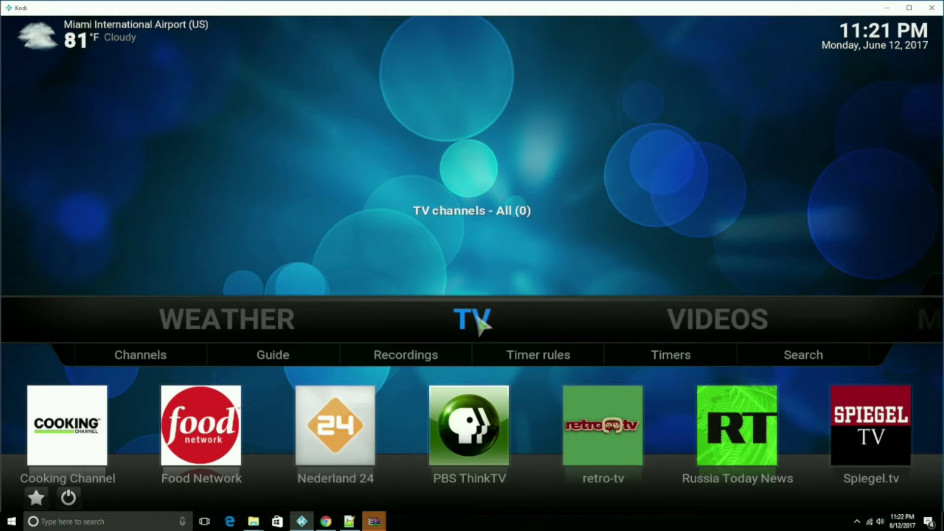
pyautogui.scroll(-1, 482, 325)
# Launch a new File Explorer window from the taskbar
pyautogui.click(254, 523)
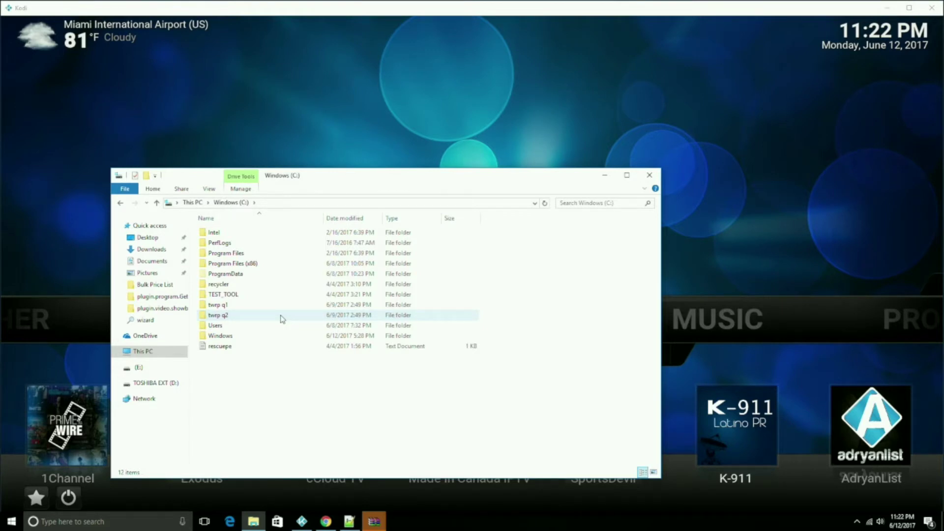
# Confirm Hidden items is shown in the View options, then return to This PC
pyautogui.click(211, 191)
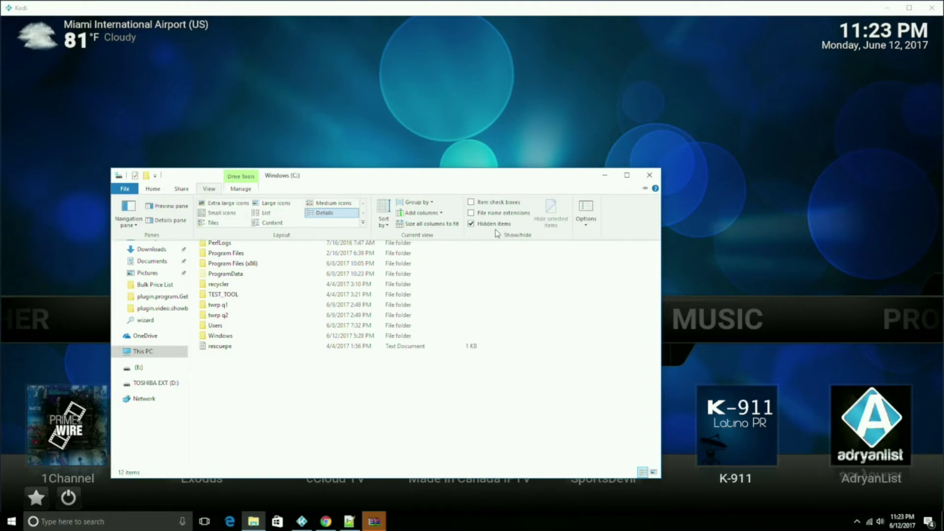
pyautogui.click(143, 352)
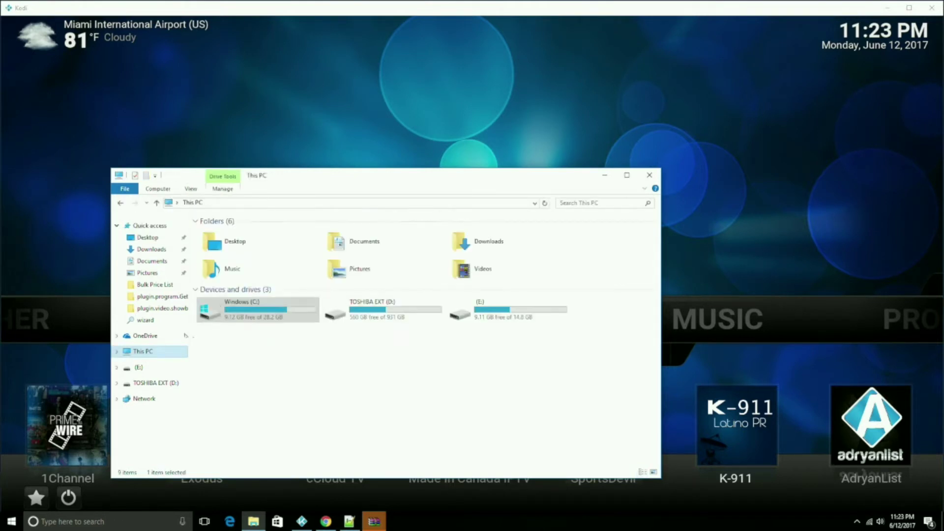
# Navigate into C:\Users\<profile>\AppData\Roaming
pyautogui.doubleClick(222, 310)
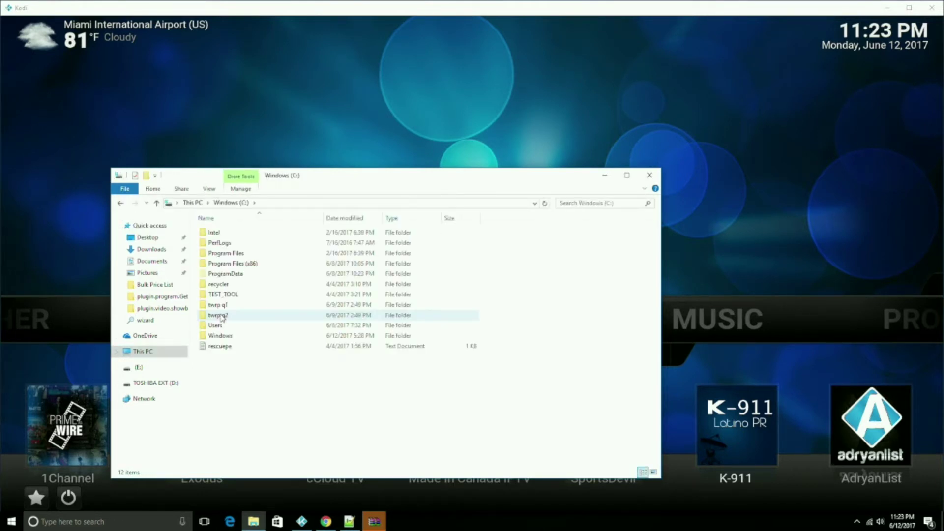
pyautogui.doubleClick(216, 325)
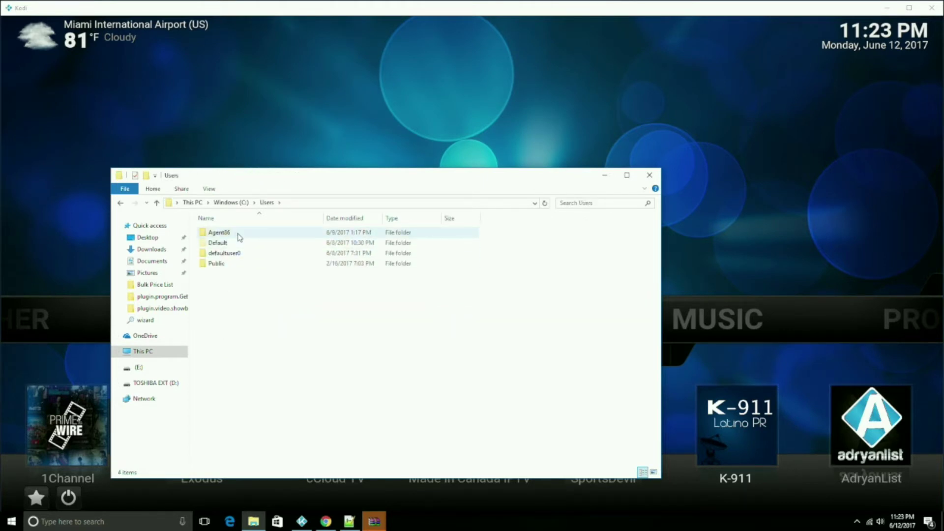
pyautogui.doubleClick(219, 232)
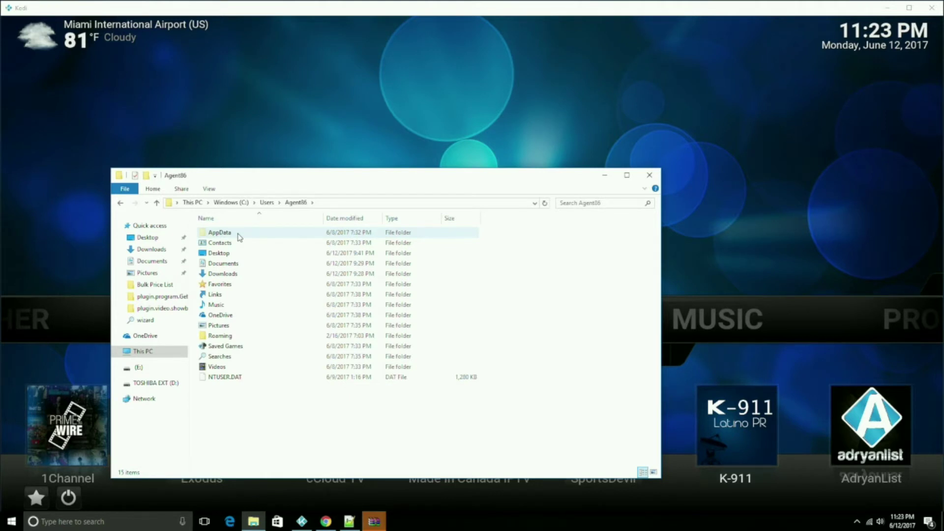
pyautogui.doubleClick(220, 232)
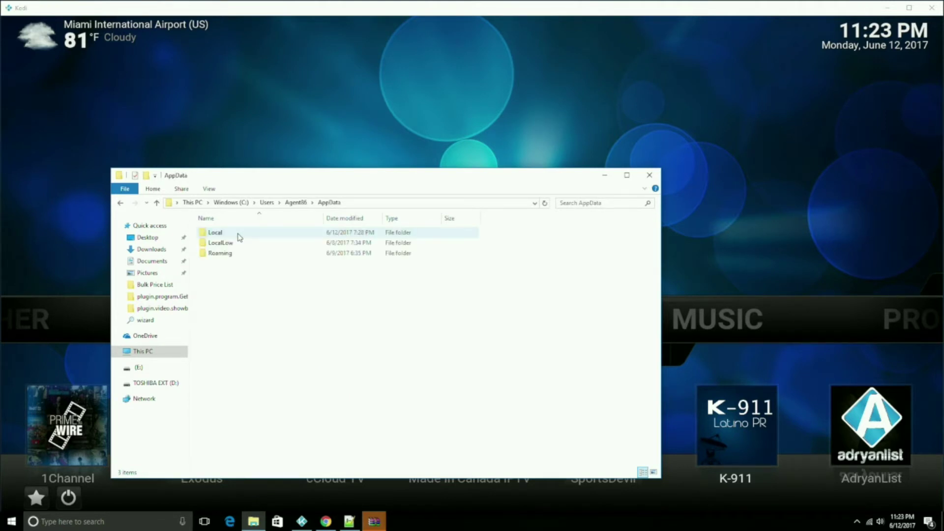
pyautogui.doubleClick(220, 253)
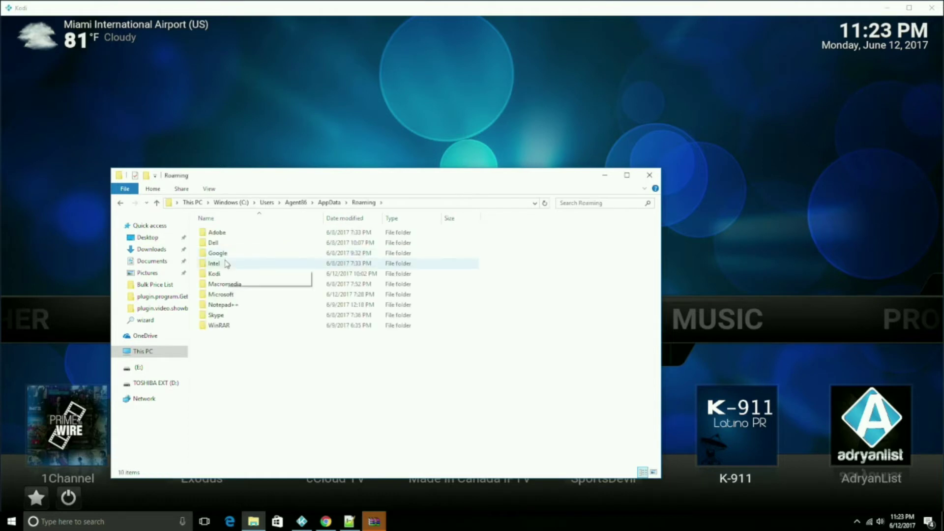
# Select the Kodi folder and bring up its context menu in the Roaming window
pyautogui.click(225, 274)
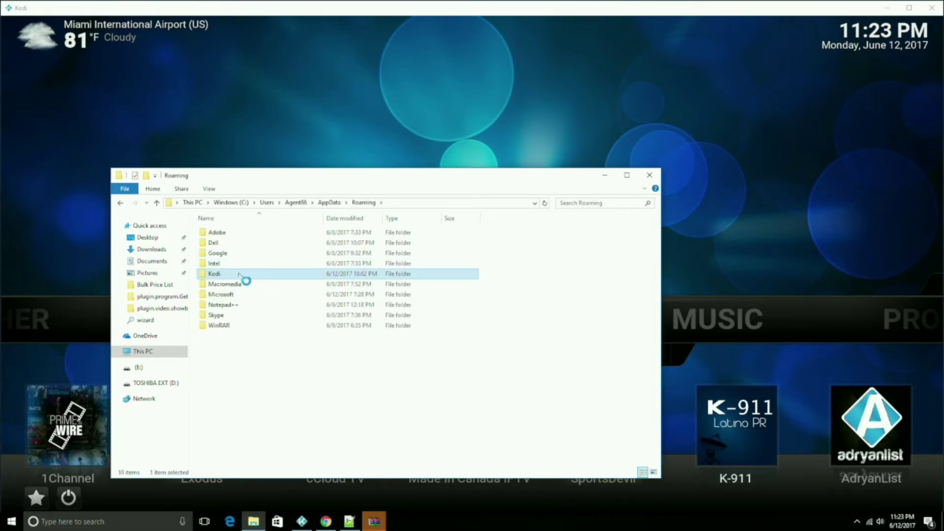
pyautogui.rightClick(239, 274)
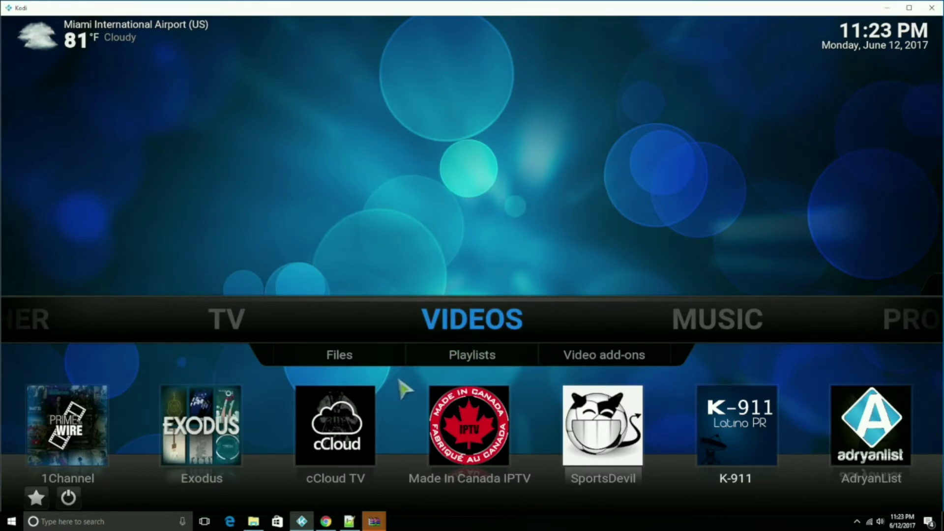
pyautogui.click(254, 521)
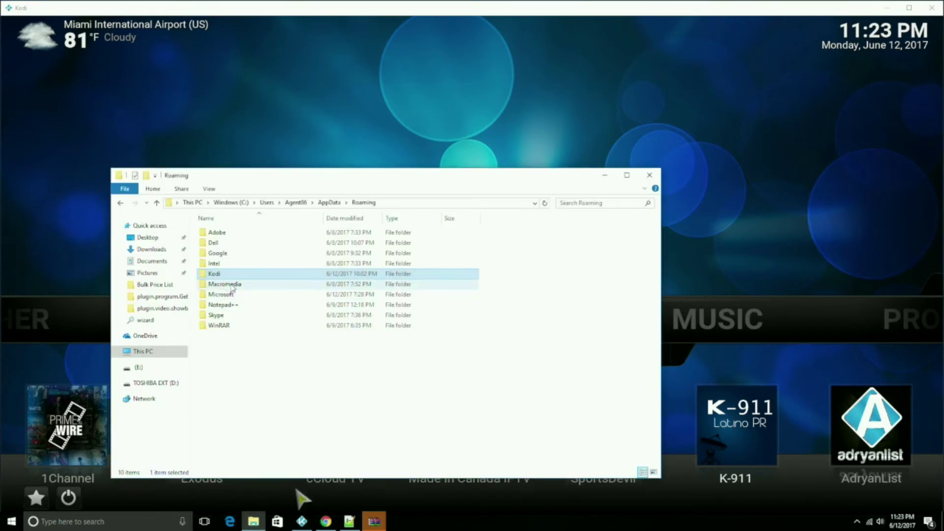
pyautogui.doubleClick(230, 273)
pyautogui.click(218, 232)
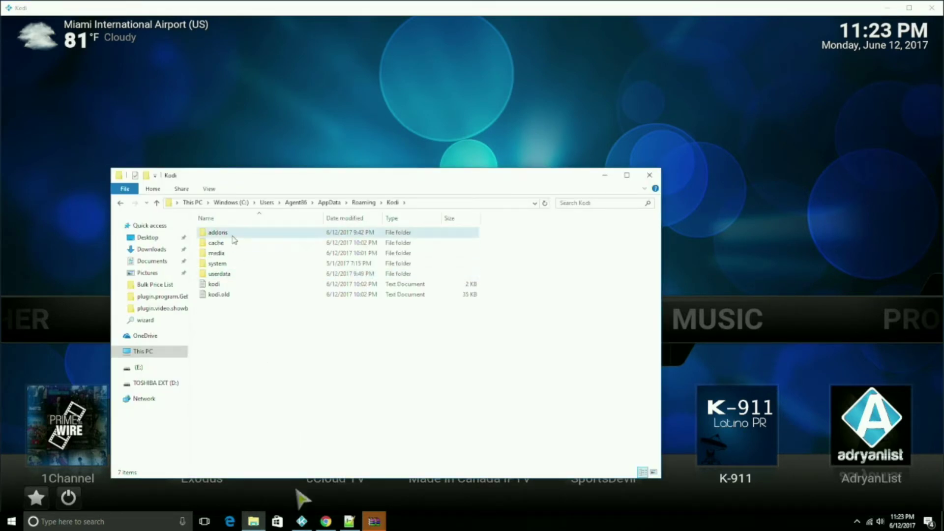
pyautogui.click(216, 254)
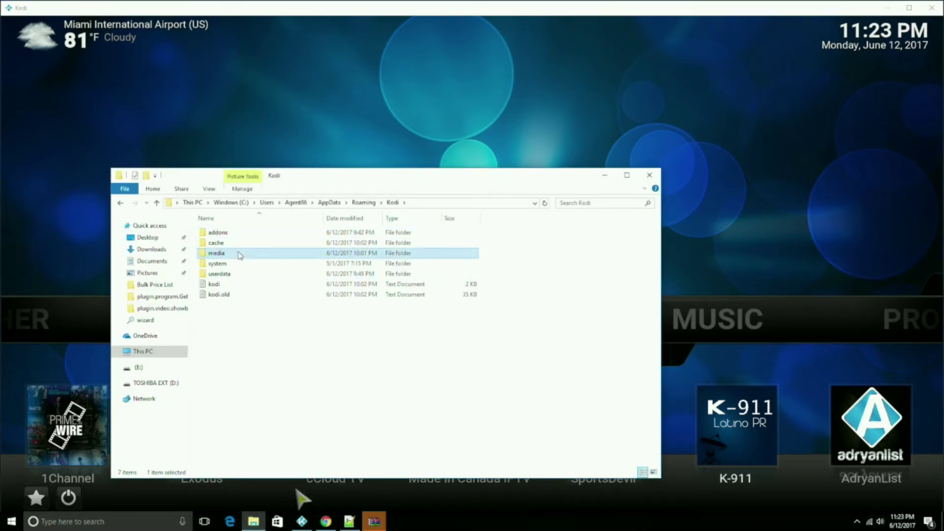
pyautogui.doubleClick(238, 256)
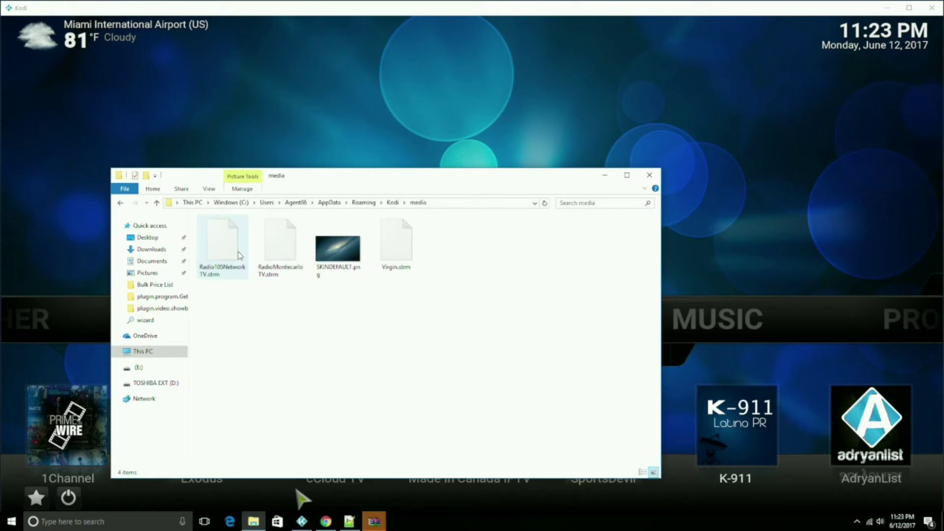
pyautogui.click(157, 203)
pyautogui.doubleClick(221, 274)
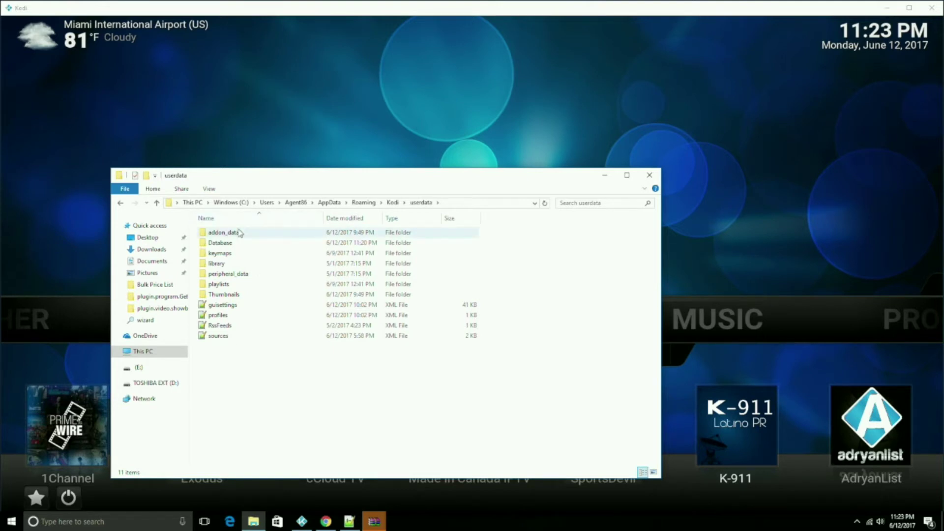
pyautogui.click(158, 203)
pyautogui.click(159, 203)
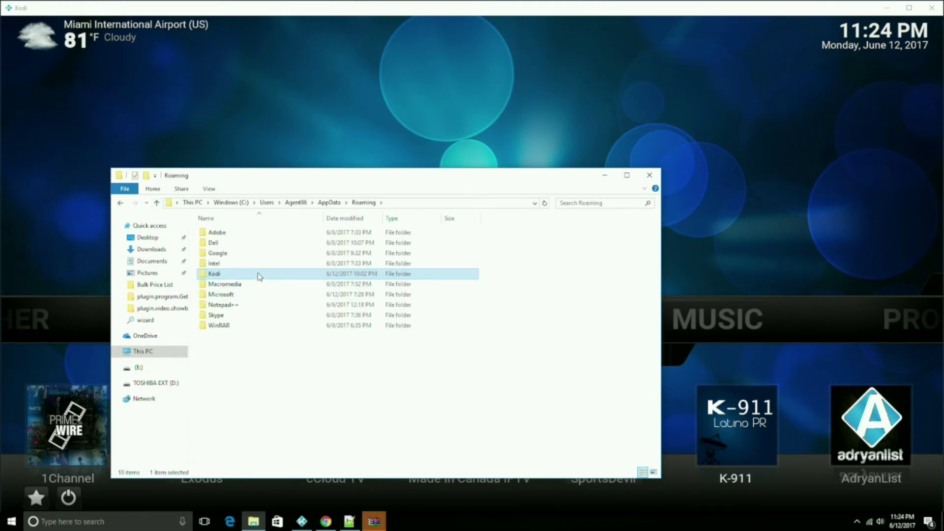
pyautogui.rightClick(258, 276)
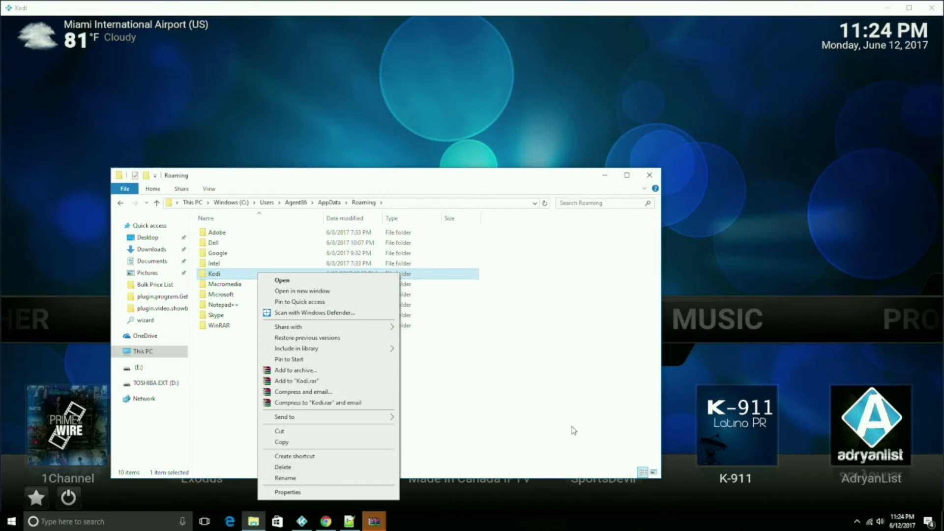
# Delete the Kodi folder from AppData\Roaming and close File Explorer
pyautogui.click(283, 467)
pyautogui.click(649, 174)
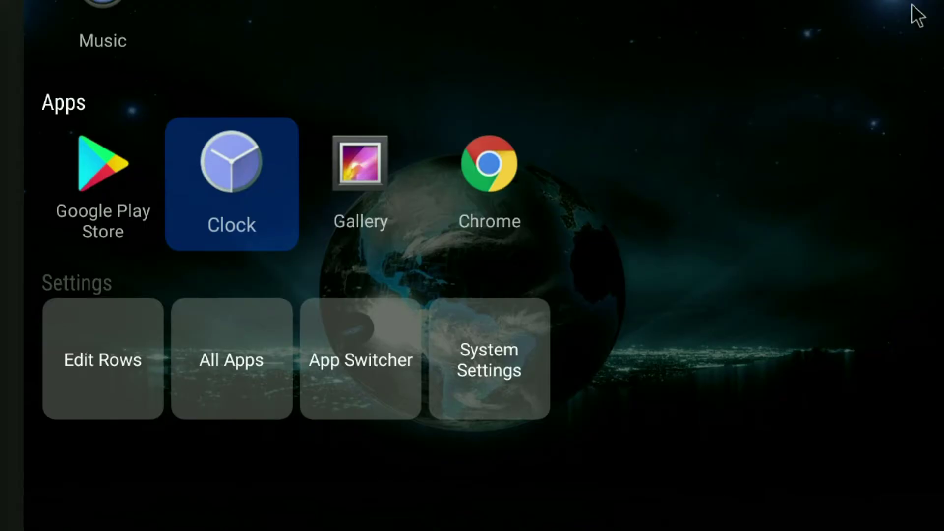
pyautogui.scroll(3, 609, 138)
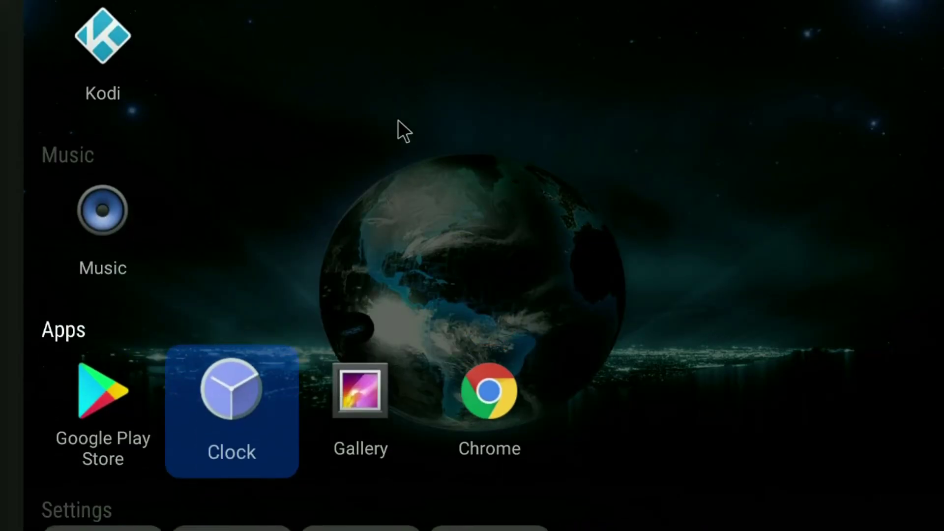
pyautogui.scroll(2, 418, 159)
pyautogui.scroll(-5, 418, 160)
pyautogui.scroll(-2, 442, 167)
pyautogui.scroll(3, 442, 167)
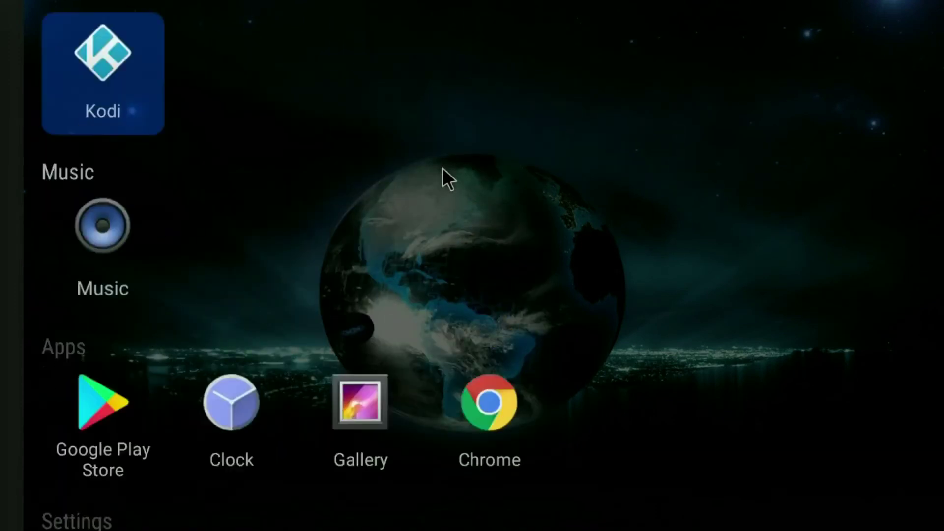
pyautogui.scroll(2, 443, 167)
# Move focus to the System Settings tile in the launcher and open it
pyautogui.press('Up')
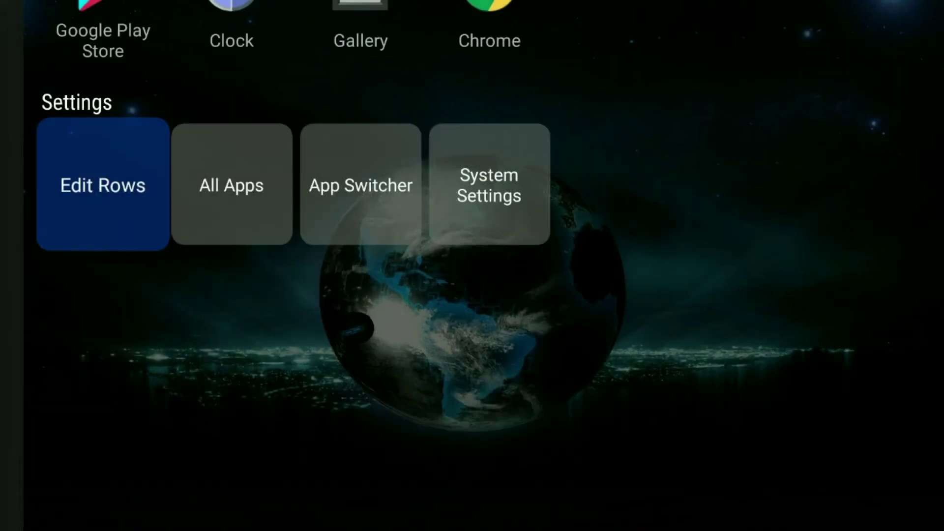
pyautogui.press('Right')
pyautogui.press('Right')
pyautogui.press('Right')
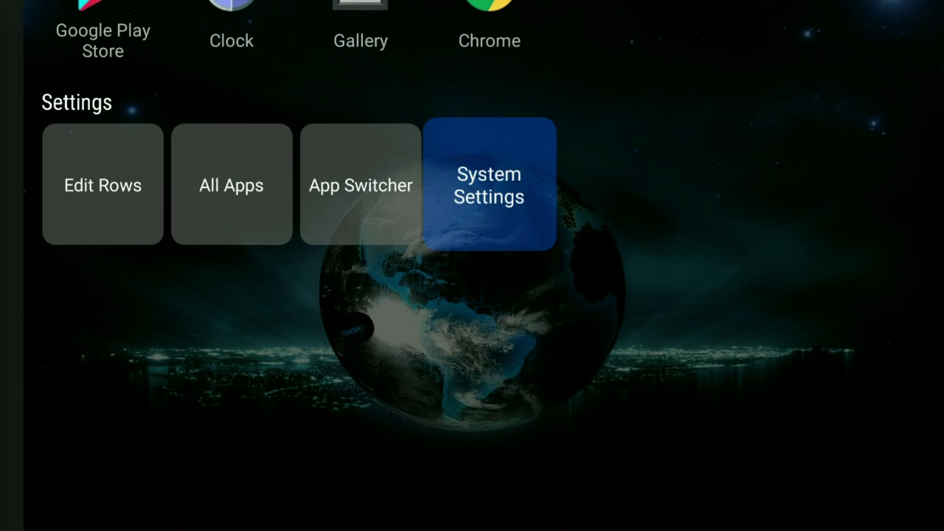
pyautogui.press('Return')
# Enter the device settings and open the Apps list
pyautogui.press('Right')
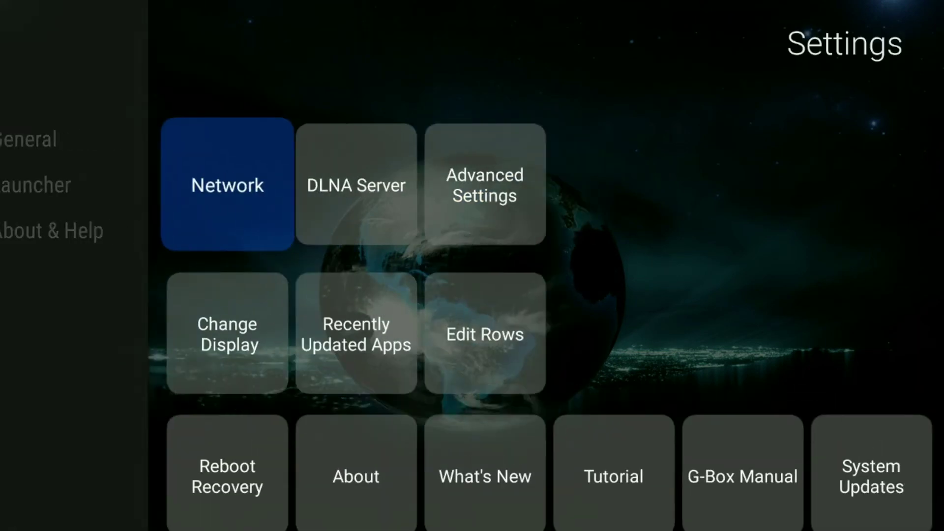
pyautogui.press('Return')
pyautogui.press('Right')
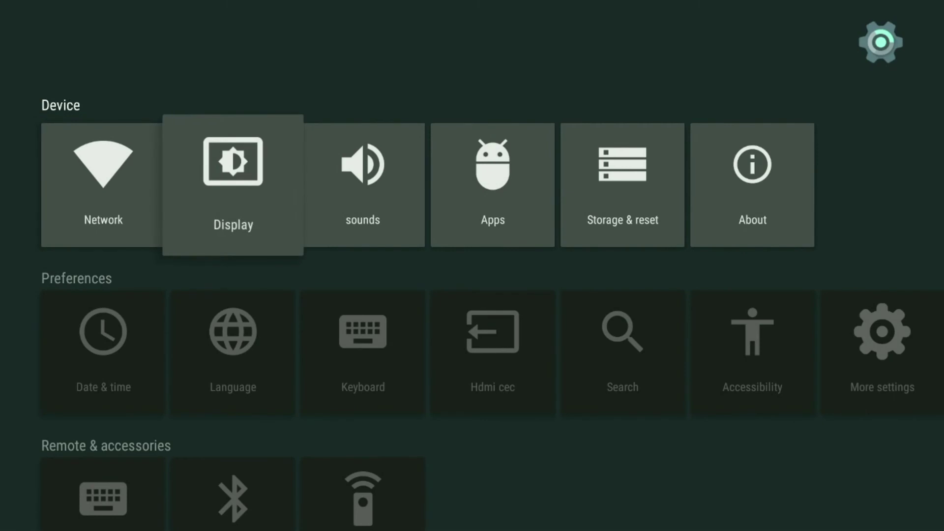
pyautogui.press('Right')
pyautogui.press('Right')
pyautogui.press('Return')
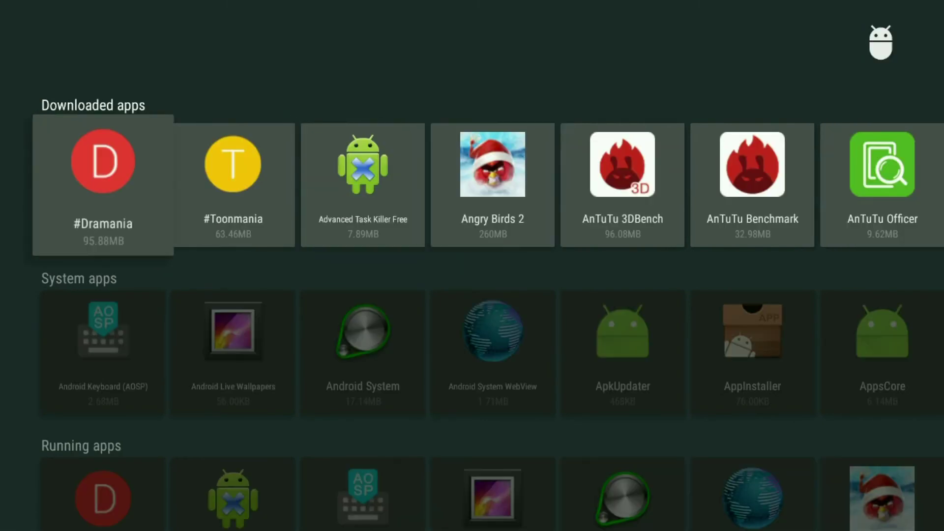
# Step through Downloaded apps to Kodi and open its app info page
pyautogui.press('Right')
pyautogui.press('Right')
pyautogui.press('Right')
pyautogui.press('Right')
pyautogui.press('Right')
pyautogui.press('Right')
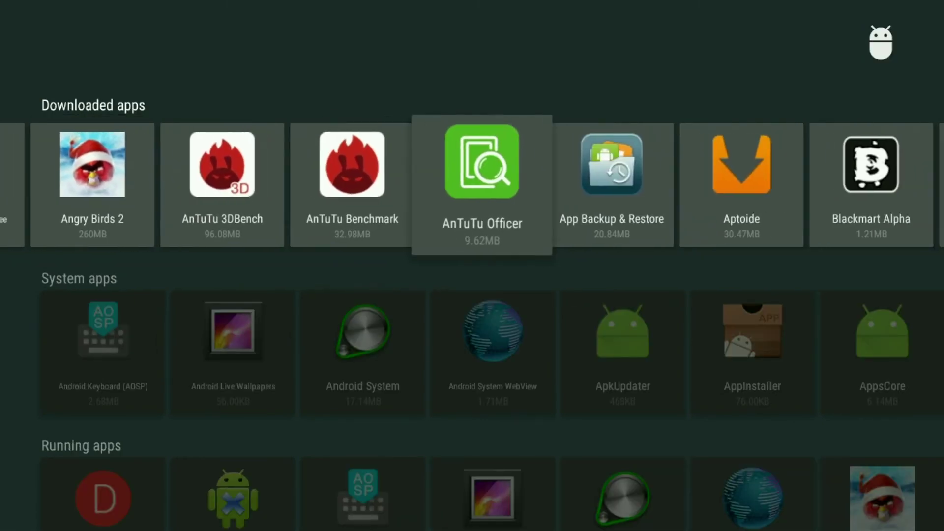
pyautogui.press('Right')
pyautogui.press('Right')
pyautogui.press('Right')
pyautogui.press('Right')
pyautogui.press('Right')
pyautogui.press('Right')
pyautogui.press('Right')
pyautogui.press('Right')
pyautogui.press('Right')
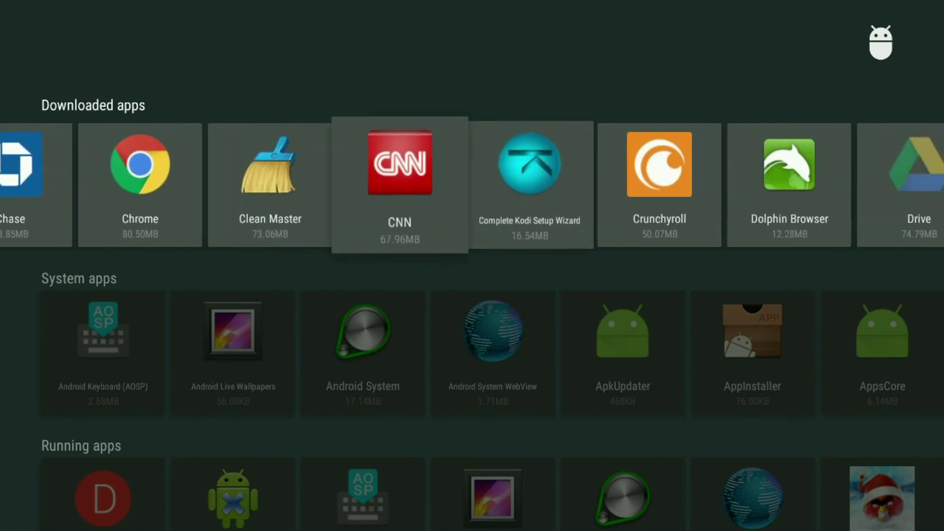
pyautogui.press('Right')
pyautogui.press('Right')
pyautogui.press('Right')
pyautogui.press('Right')
pyautogui.press('Right')
pyautogui.press('Right')
pyautogui.press('Right')
pyautogui.press('Right')
pyautogui.press('Right')
pyautogui.press('Right')
pyautogui.press('Right')
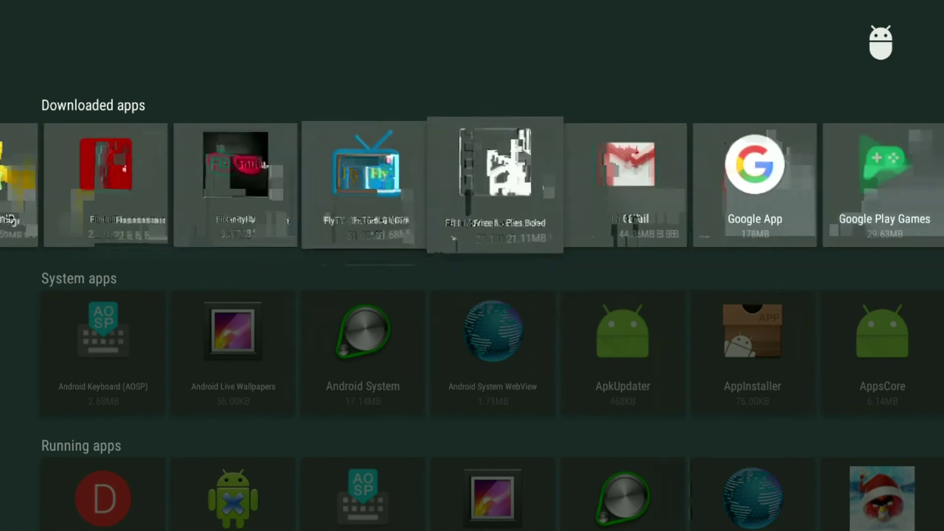
pyautogui.press('Right')
pyautogui.press('Right')
pyautogui.press('Right')
pyautogui.press('Right')
pyautogui.press('Right')
pyautogui.press('Right')
pyautogui.press('Right')
pyautogui.press('Right')
pyautogui.press('Right')
pyautogui.press('Right')
pyautogui.press('Right')
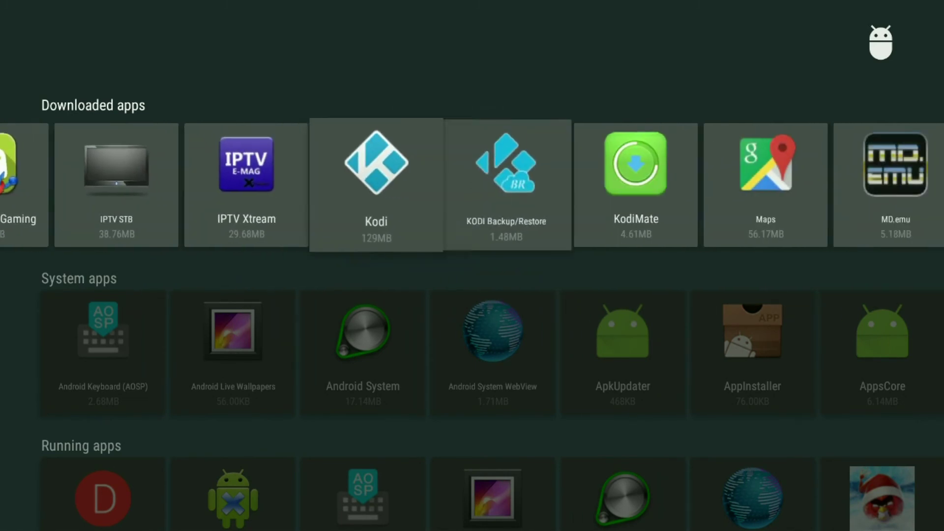
pyautogui.press('Right')
pyautogui.press('Right')
pyautogui.press('Right')
pyautogui.press('Left')
pyautogui.press('Left')
pyautogui.press('Left')
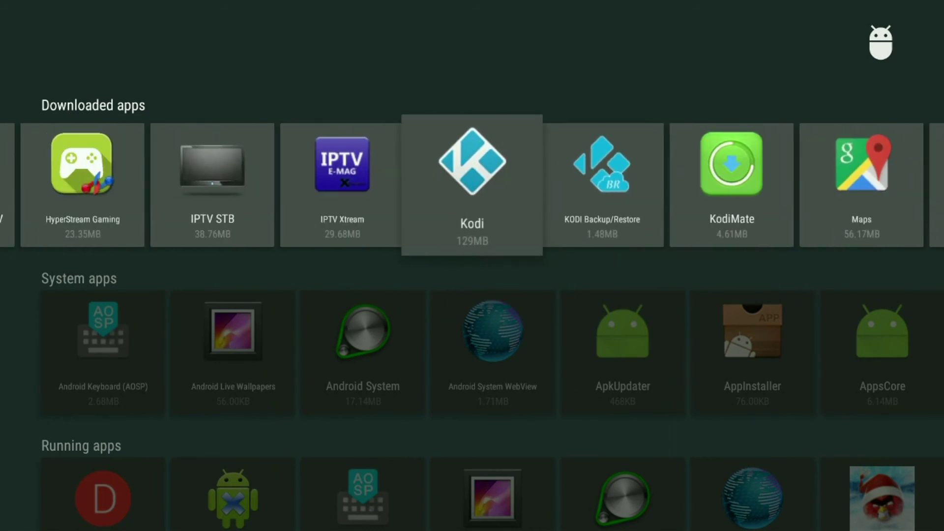
pyautogui.press('Return')
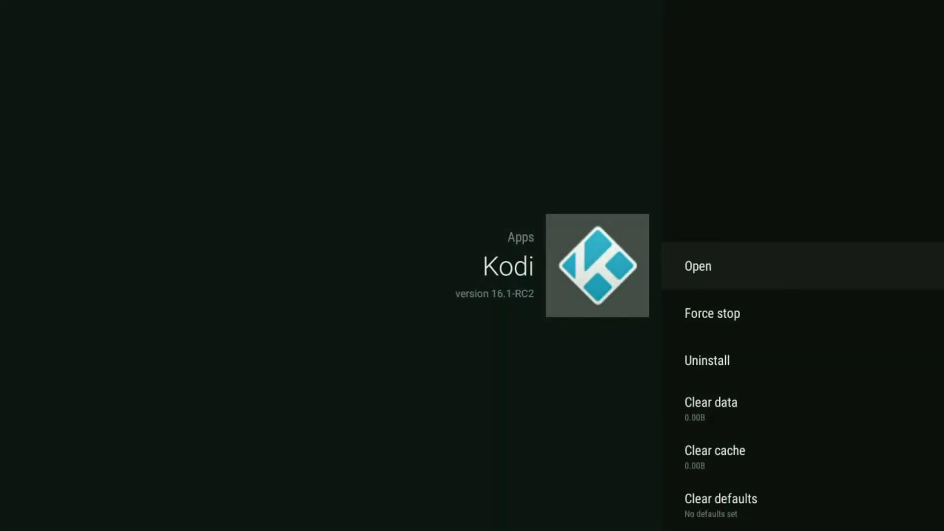
# Clear Kodi's app data, confirm the deletion, and move back up to Open
pyautogui.press('Down')
pyautogui.press('Down')
pyautogui.press('Down')
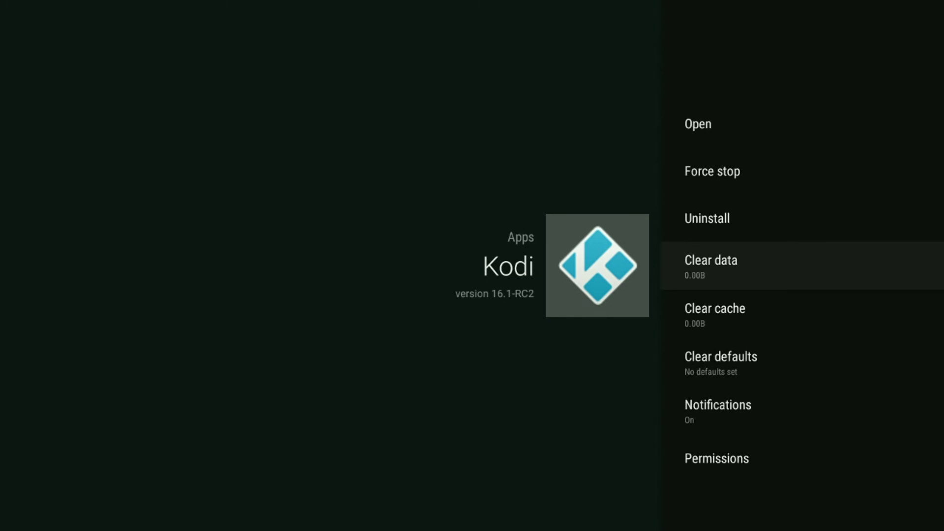
pyautogui.press('Return')
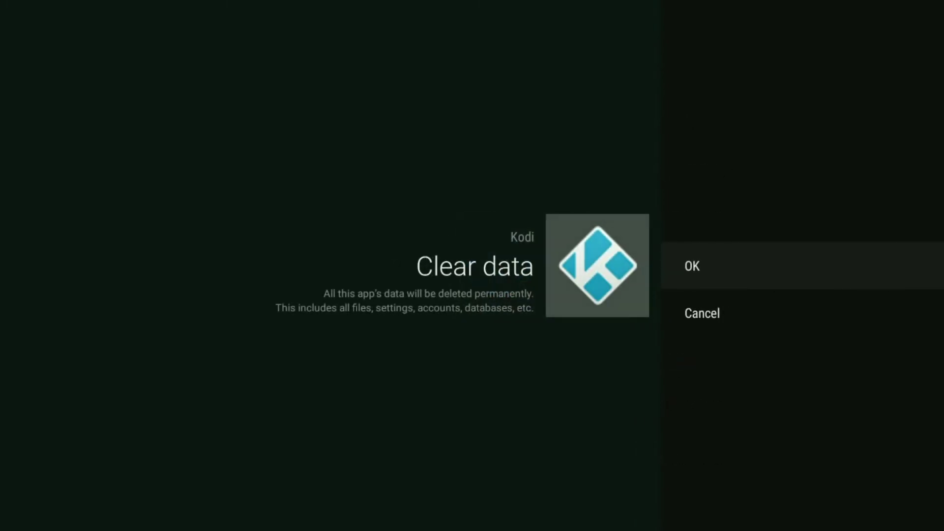
pyautogui.press('Return')
pyautogui.press('Up')
pyautogui.press('Up')
pyautogui.press('Up')
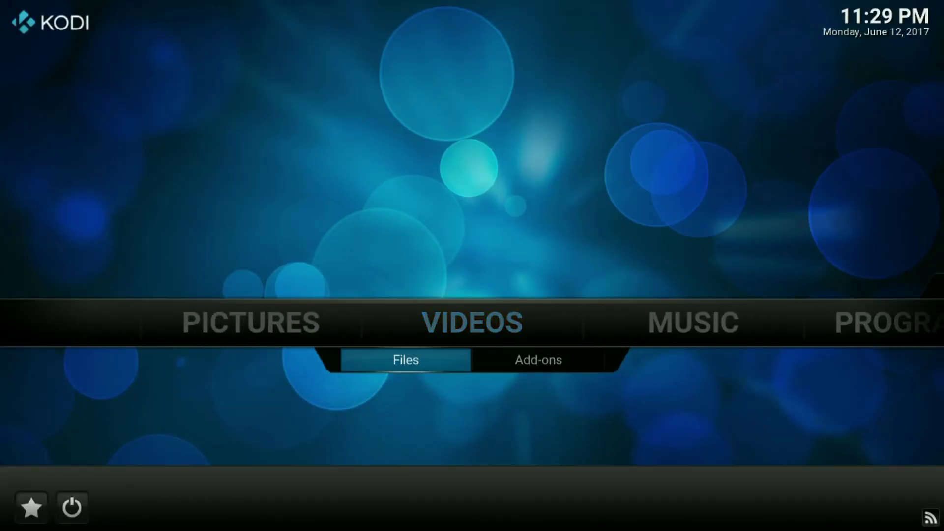
# Open the Videos Add-ons section, showing the first-run help dialog
pyautogui.press('Right')
pyautogui.press('Return')
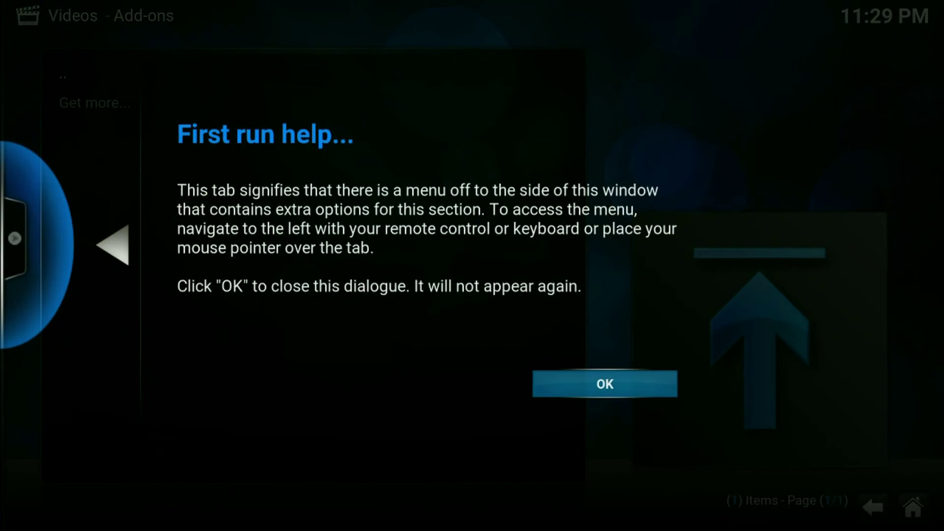